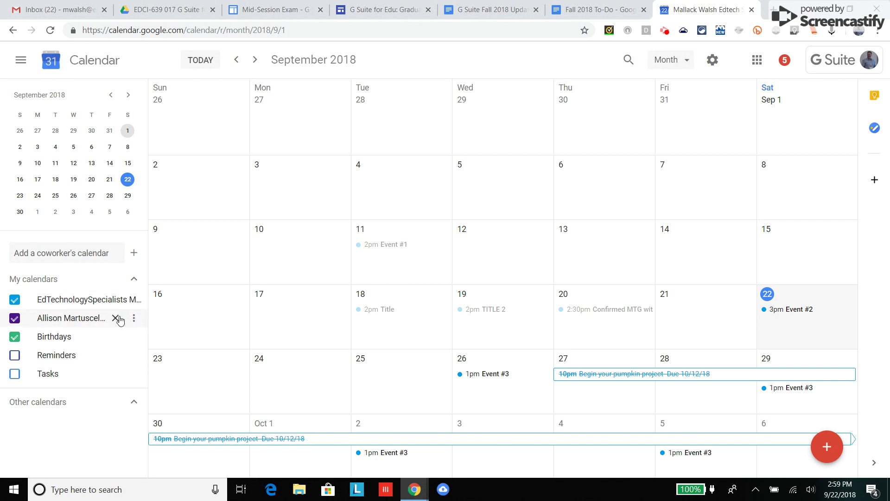
Step: Remove the coworker's calendar from the My calendars list and confirm the removal
click(116, 318)
click(471, 297)
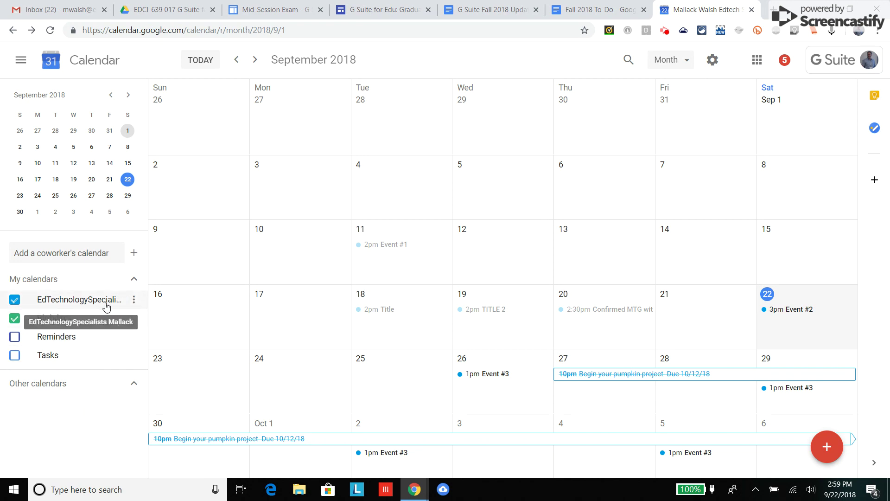
Step: Open the settings and sharing page of the EdTechnologySpecialists calendar
click(135, 300)
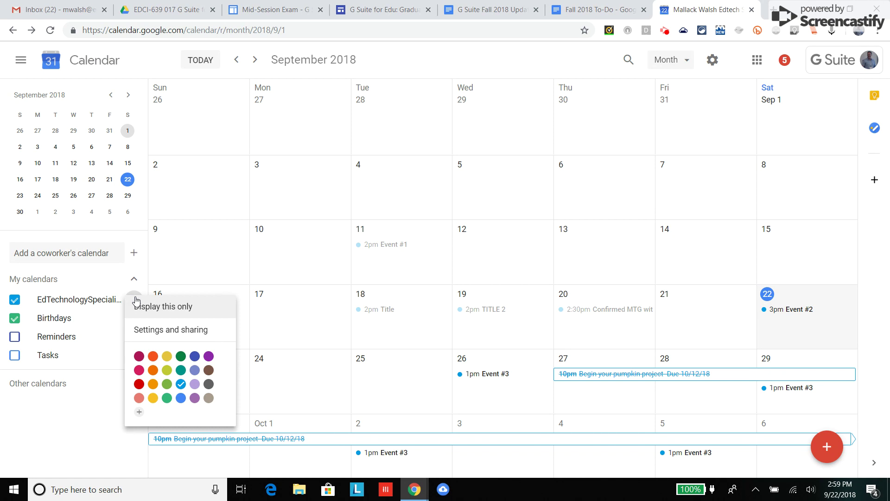
click(171, 329)
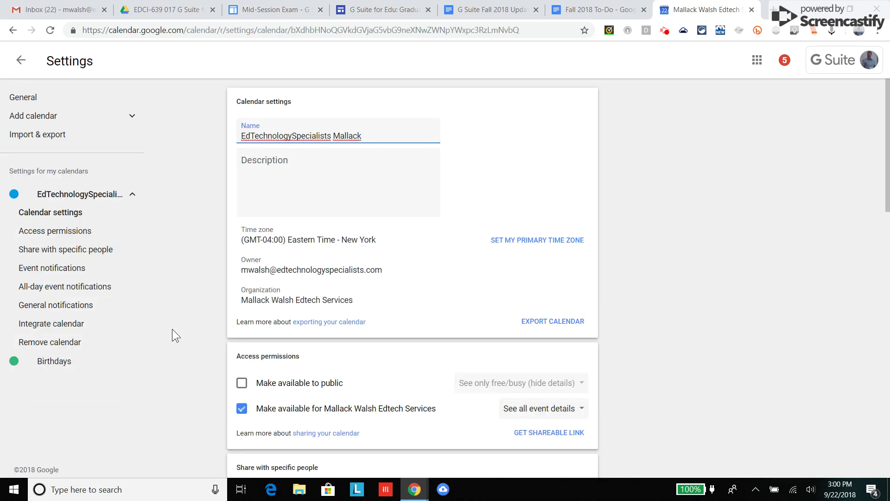
Step: View the General settings categories and return to the EdTechnologySpecialists calendar's own settings
click(99, 103)
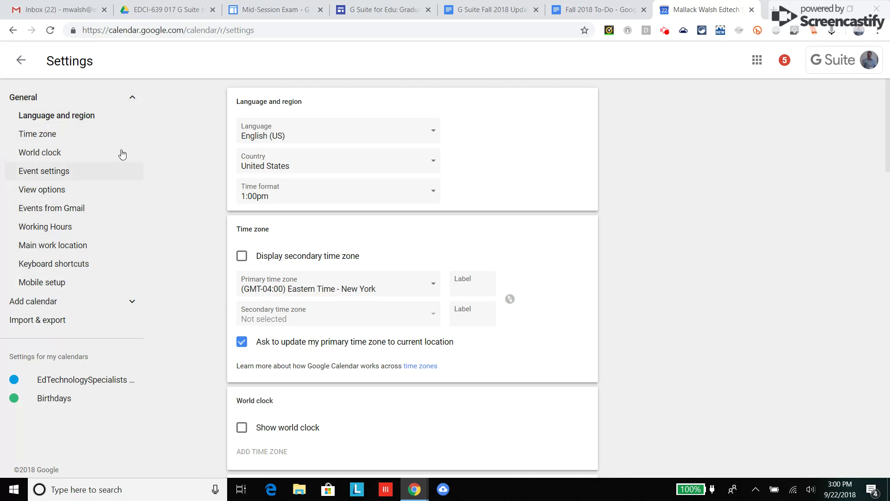
click(134, 100)
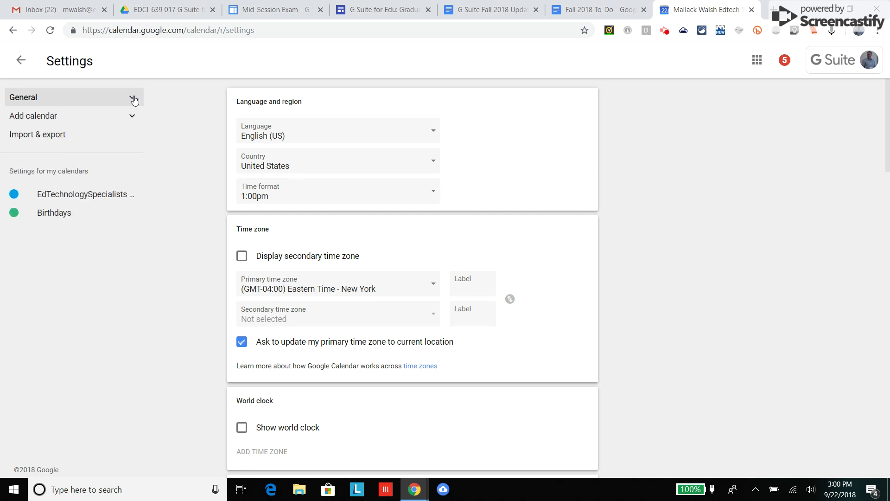
click(119, 195)
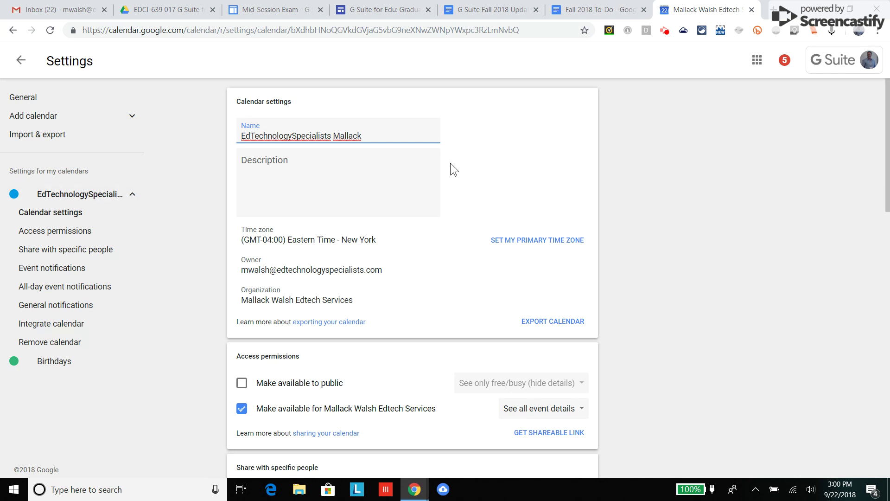
Step: Review the calendar's settings sections, including access permissions, sharing with specific people, and event and all-day notifications
scroll(471, 224, down, 5)
scroll(471, 223, down, 12)
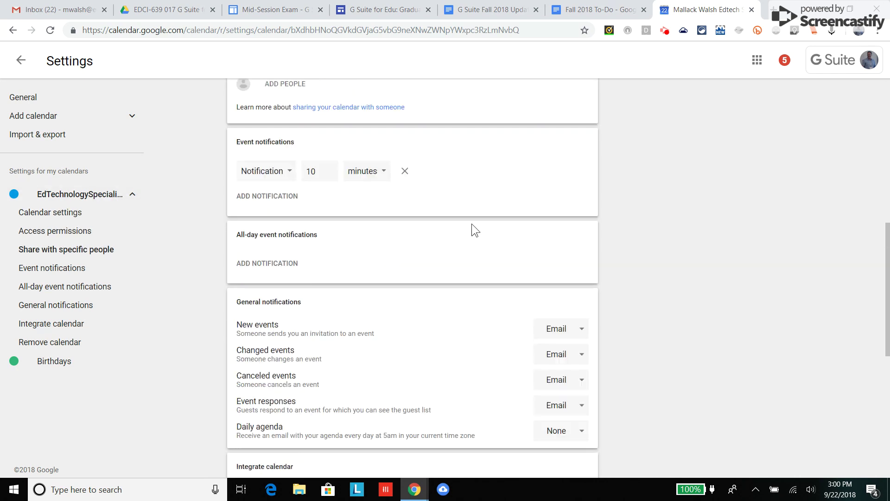
scroll(472, 224, up, 17)
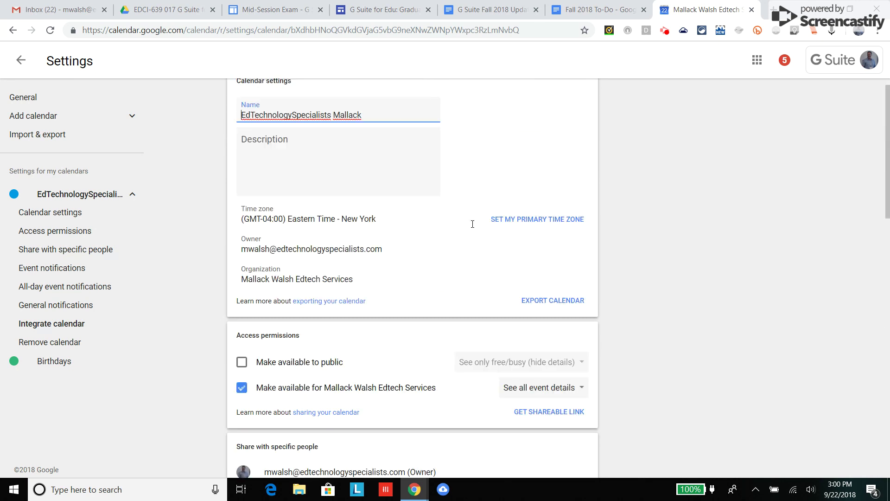
click(42, 221)
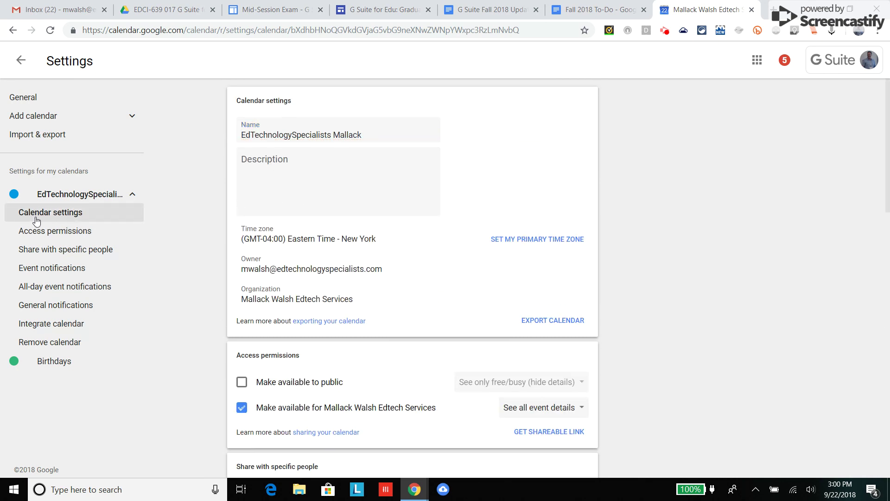
click(60, 235)
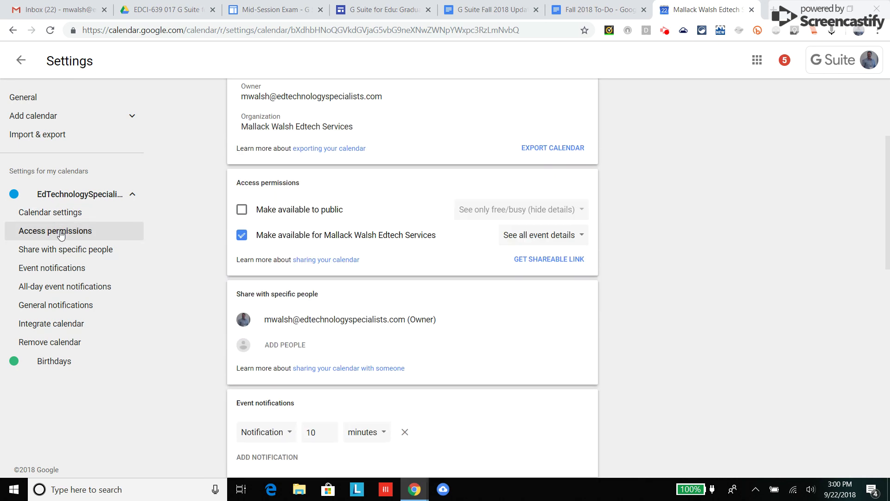
click(65, 254)
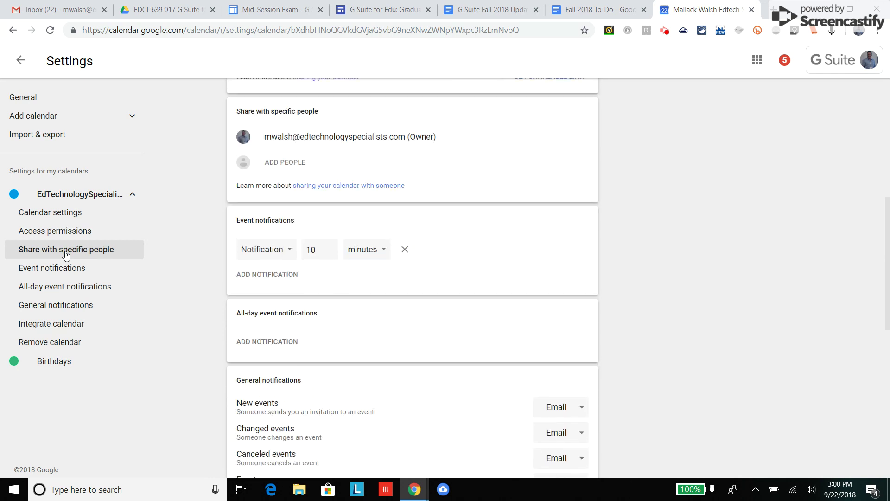
click(69, 272)
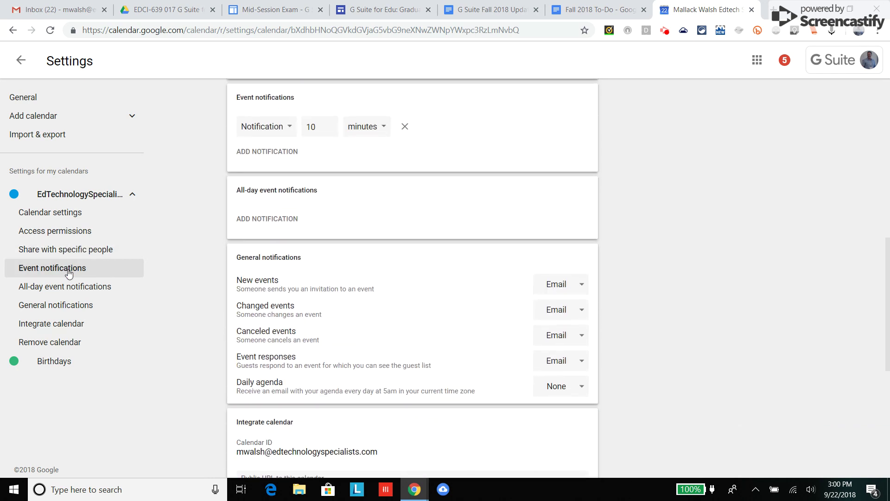
click(71, 286)
click(56, 212)
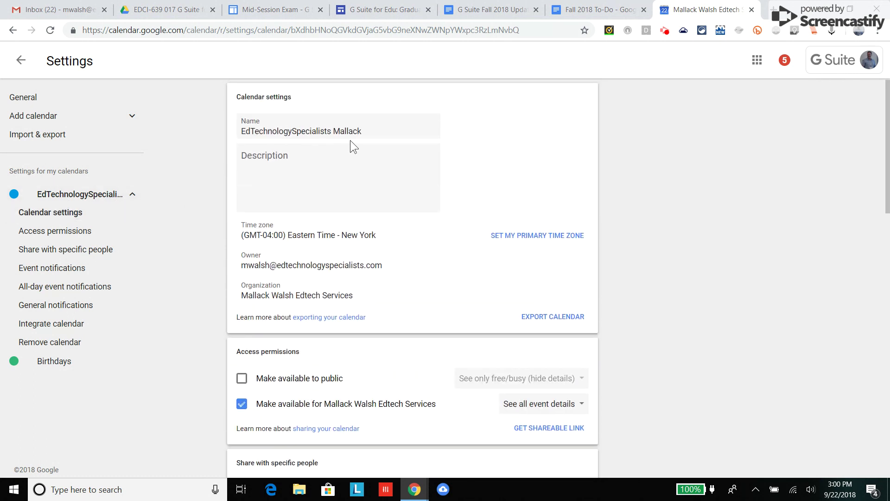
Step: Make the EdTechnologySpecialists calendar available to the public in its access permissions and accept the warning
scroll(382, 295, down, 1)
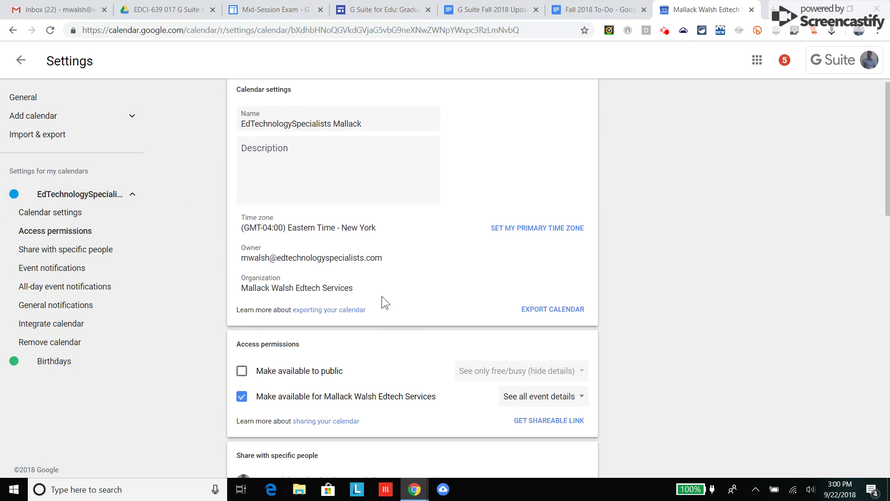
scroll(382, 295, down, 2)
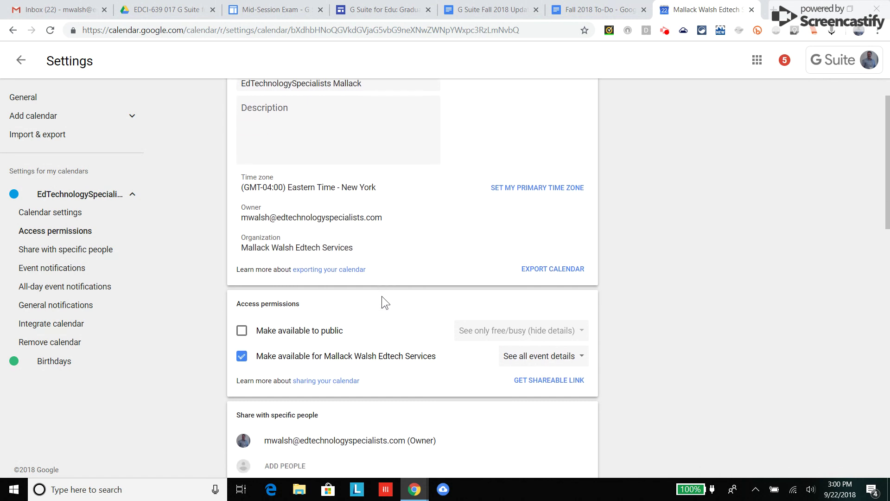
scroll(382, 303, down, 1)
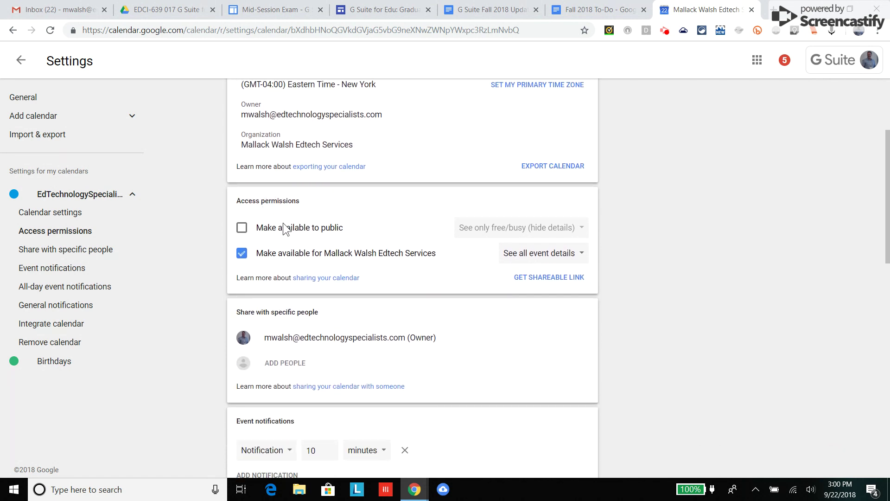
click(243, 230)
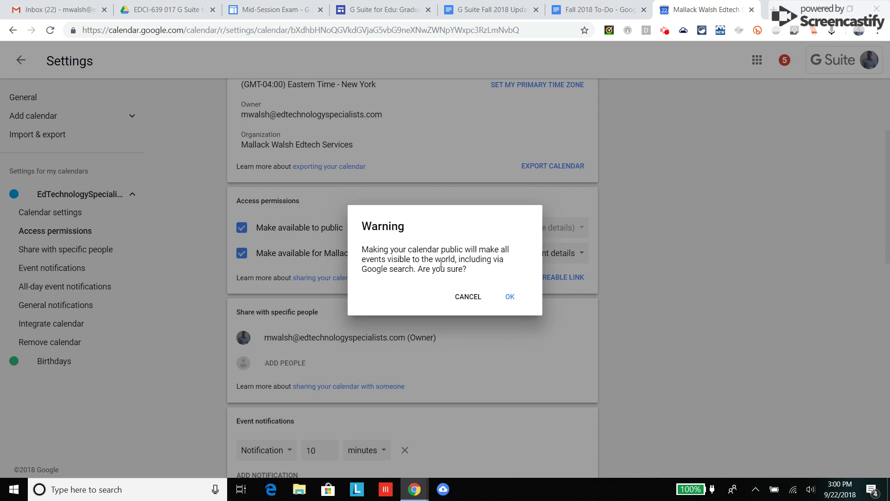
click(511, 296)
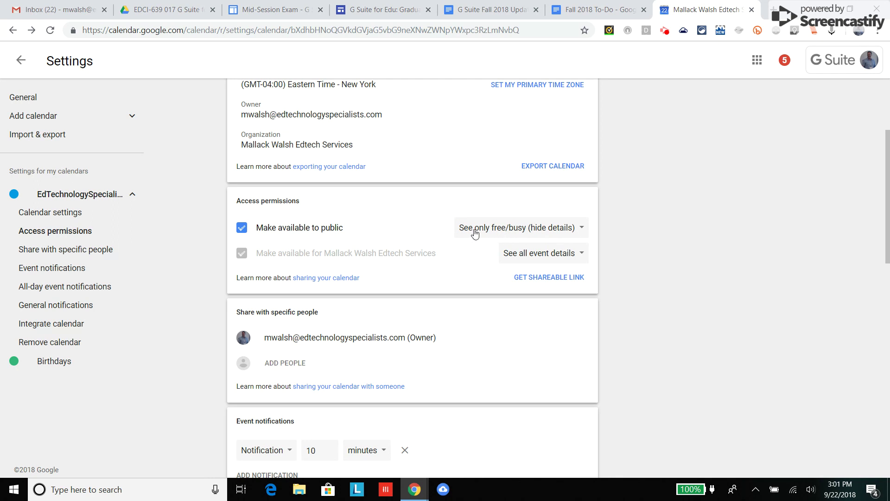
Step: Check the public visibility options, and try "See only free/busy (hide details)" for Mallack Walsh Edtech Services before restoring "See all event details"
click(579, 232)
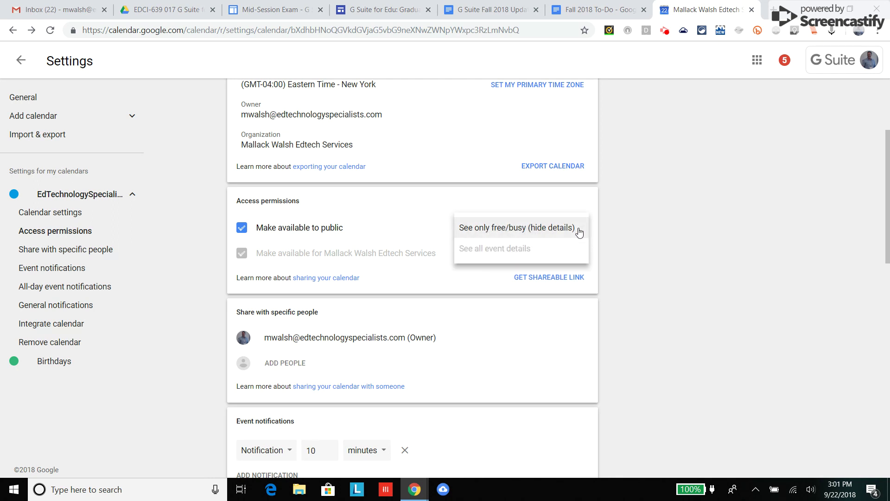
click(579, 230)
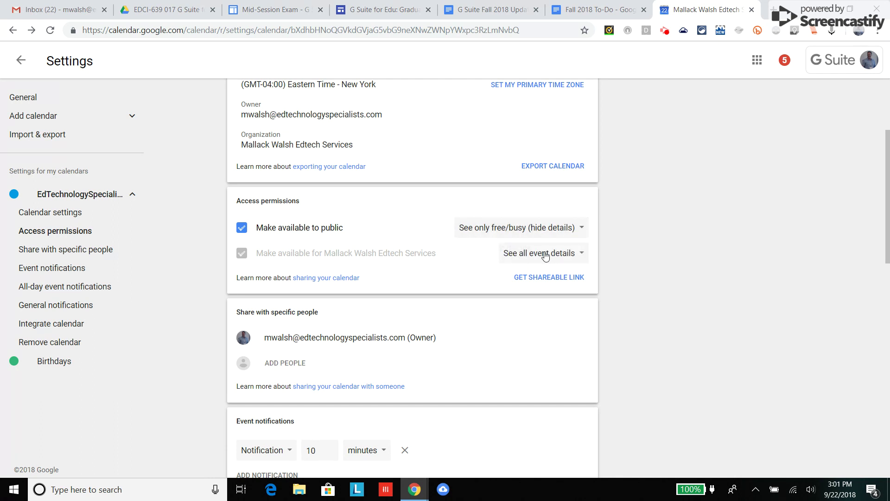
click(587, 256)
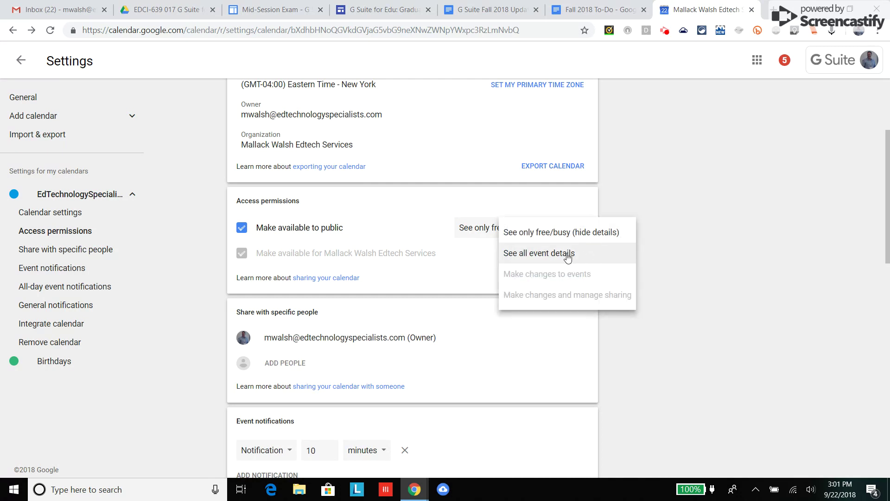
click(555, 233)
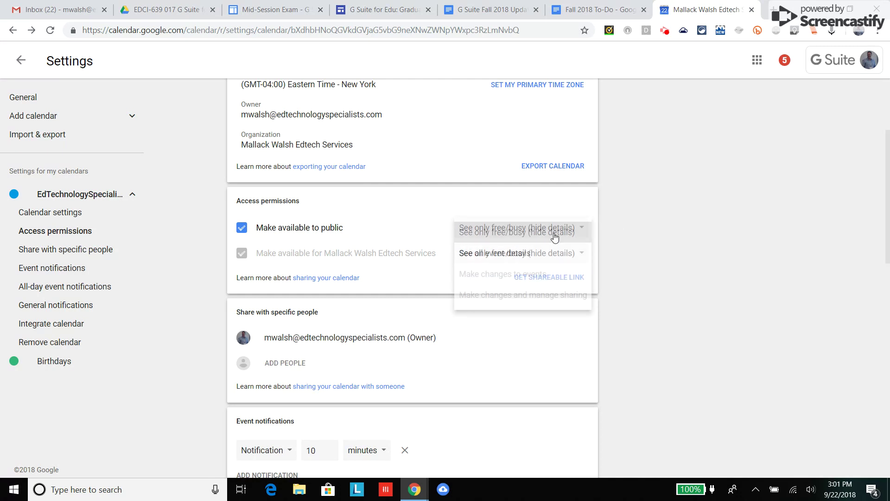
click(574, 254)
click(505, 270)
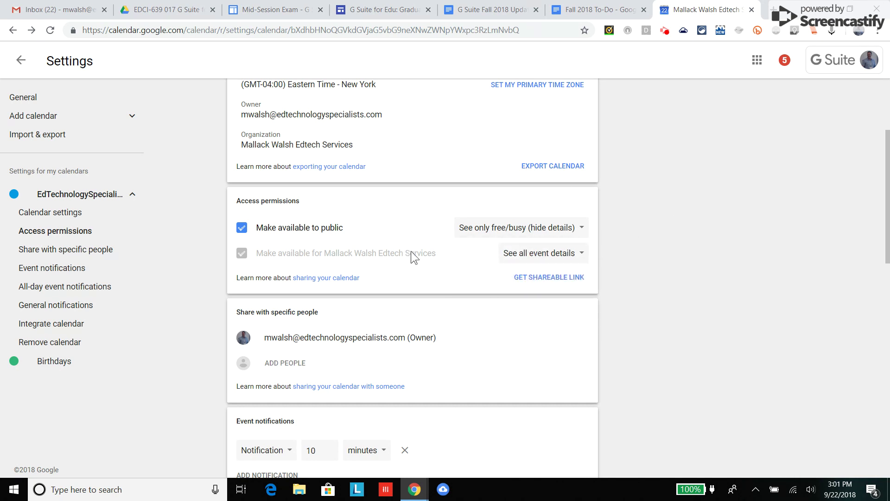
Step: Copy the calendar's shareable link and open it in a new browser tab
click(540, 278)
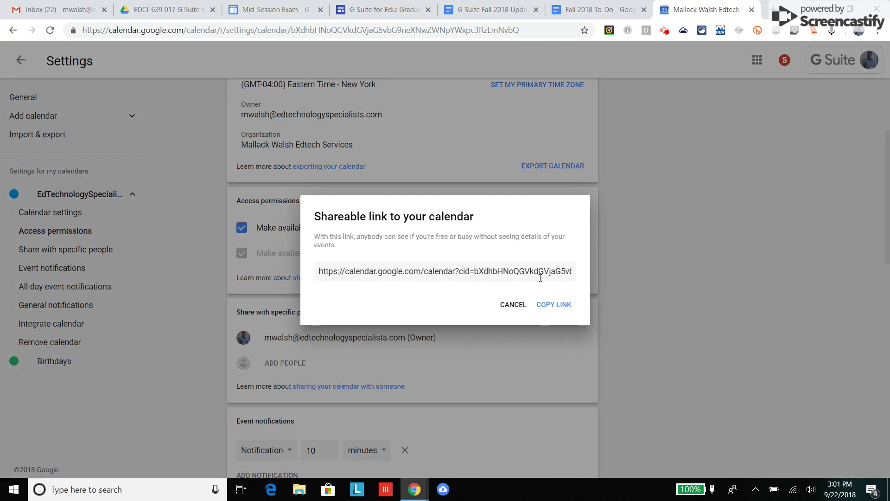
click(542, 310)
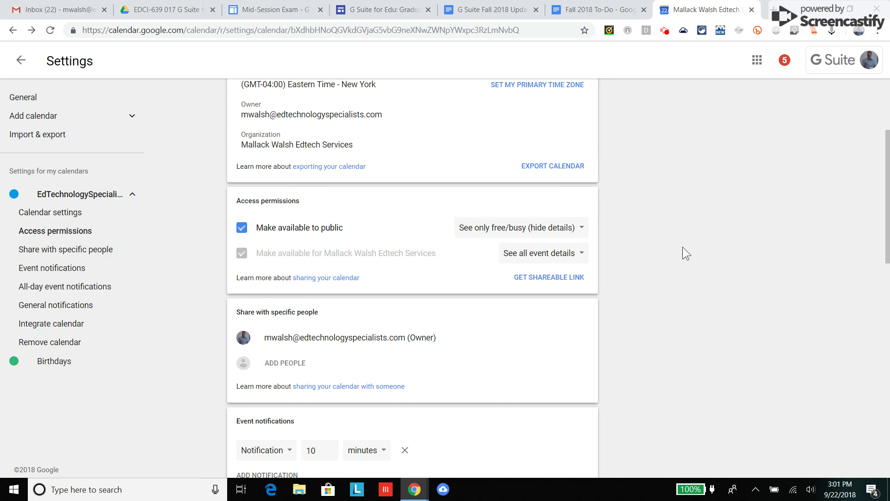
click(772, 10)
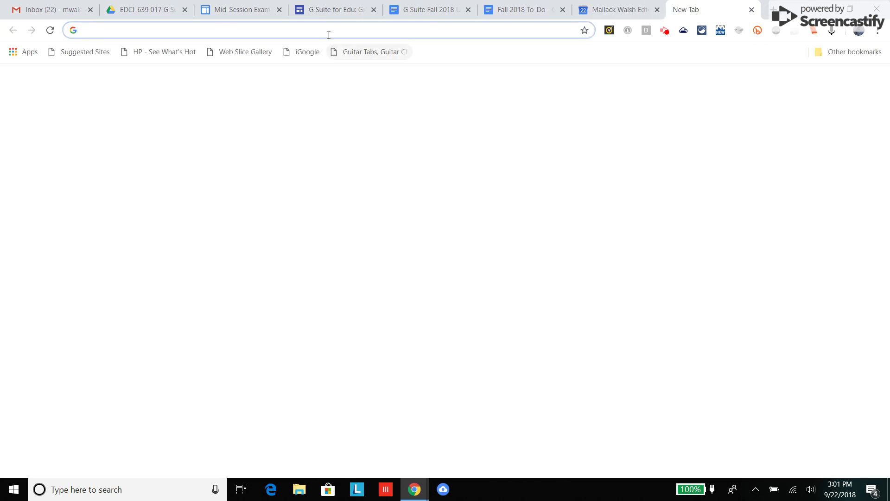
right_click(320, 32)
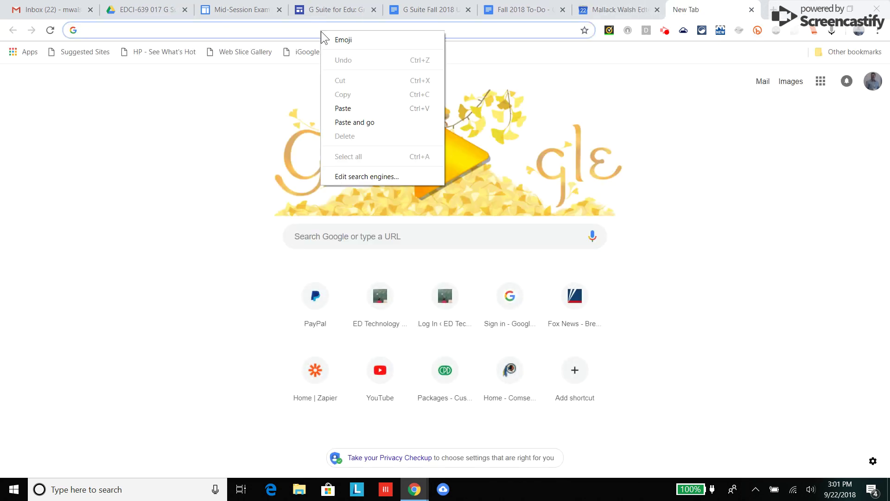
click(360, 117)
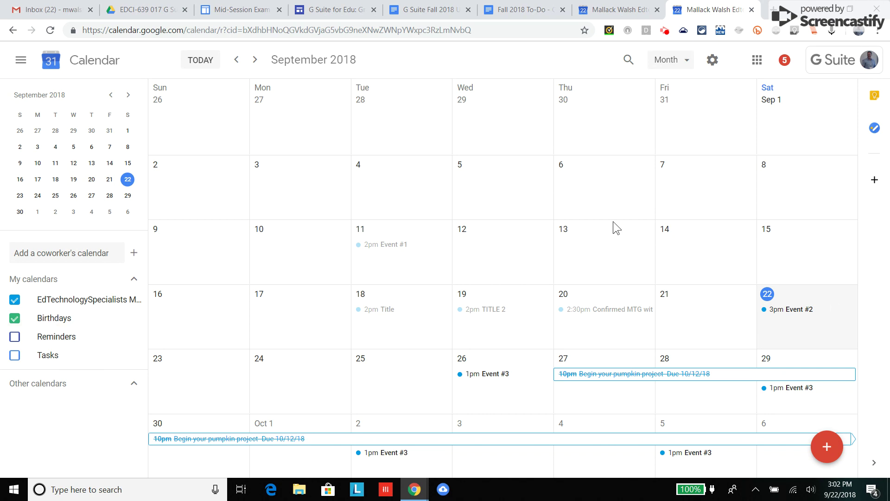
Step: Return to the calendar settings tab and turn off the calendar's availability to the public
click(627, 6)
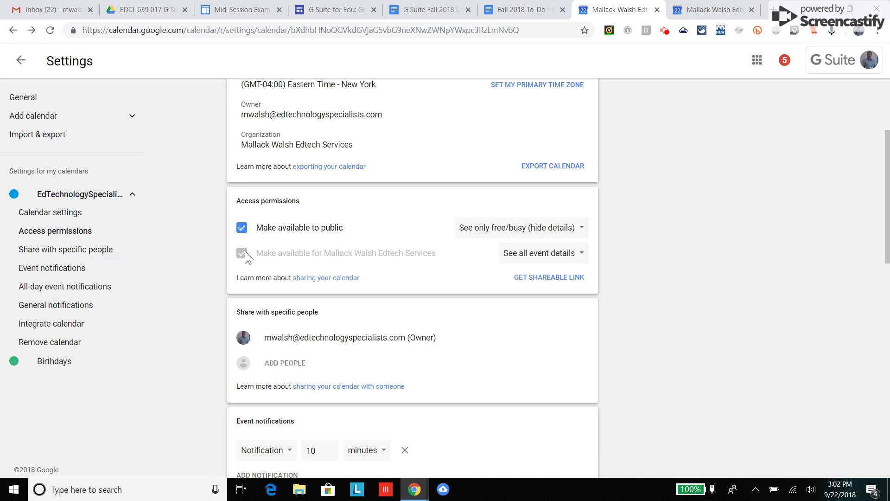
click(241, 227)
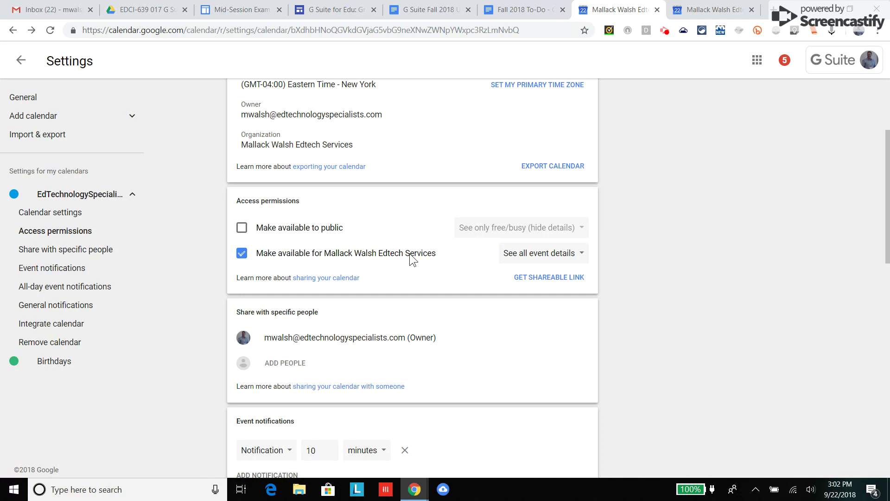
Step: Switch the Mallack Walsh Edtech Services access level to "See only free/busy (hide details)" and back to "See all event details"
click(575, 258)
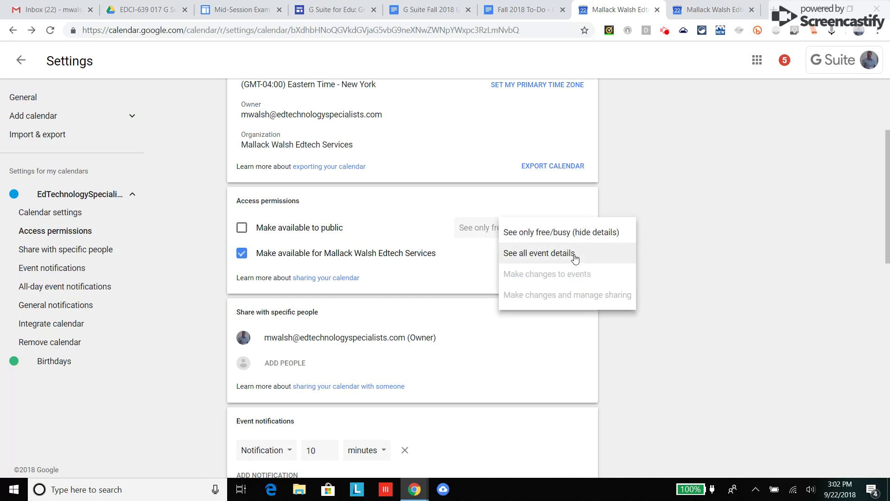
click(559, 235)
click(571, 259)
click(537, 274)
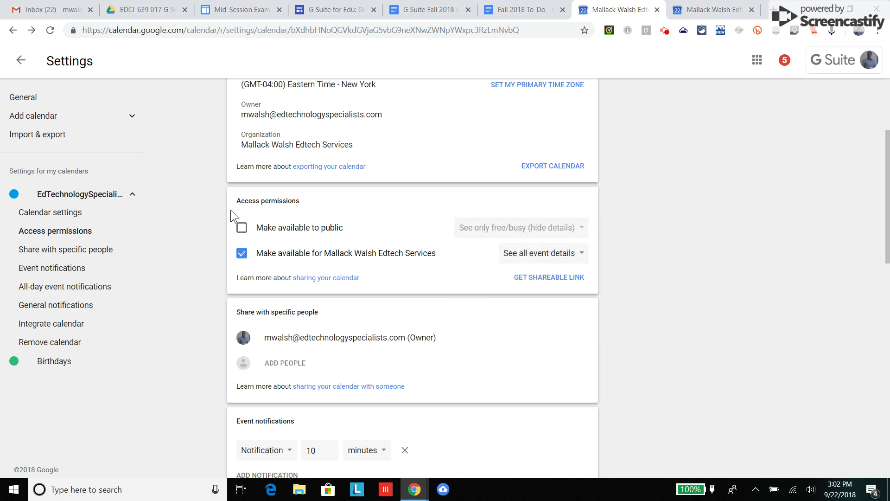
Step: Turn off the calendar's availability for Mallack Walsh Edtech Services
click(241, 258)
Step: Try adding a specific person to the calendar's sharing with the "Make changes and manage sharing" permission, and cancel without sending
scroll(684, 338, down, 1)
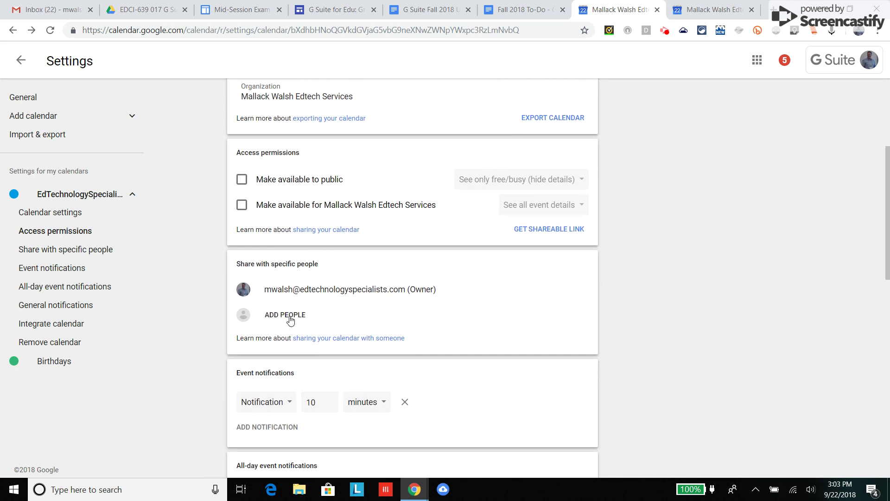
scroll(290, 320, down, 1)
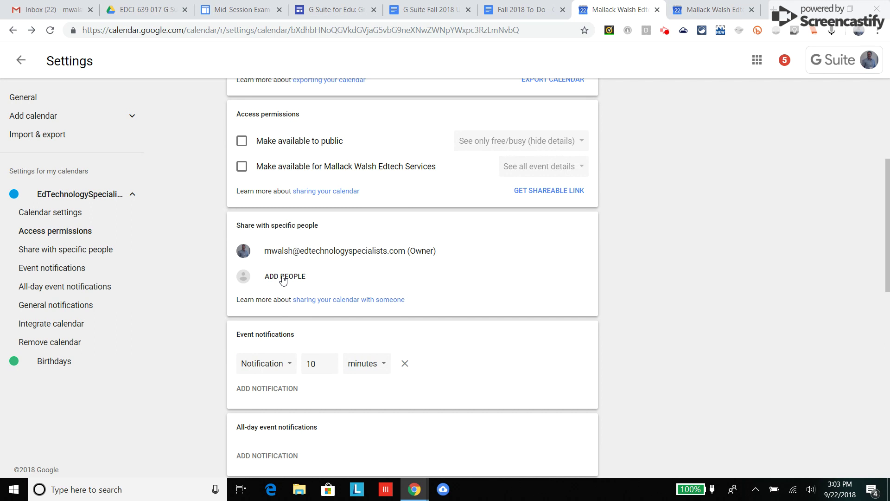
click(283, 277)
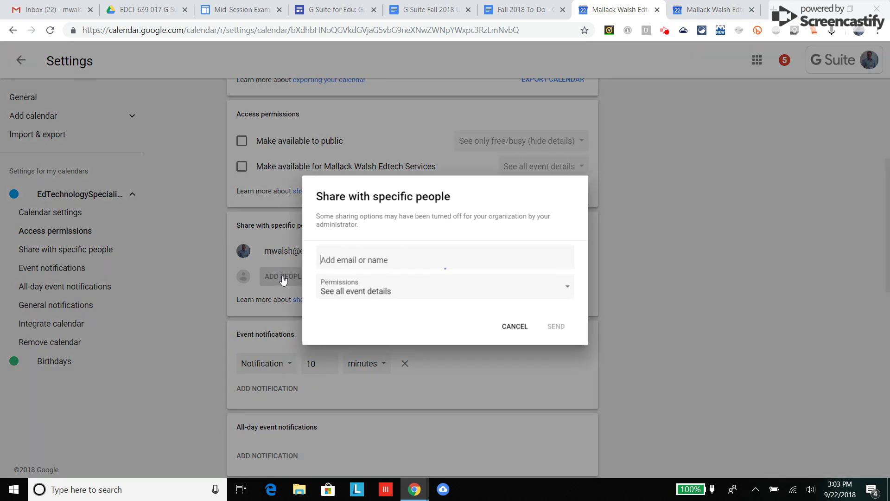
click(363, 292)
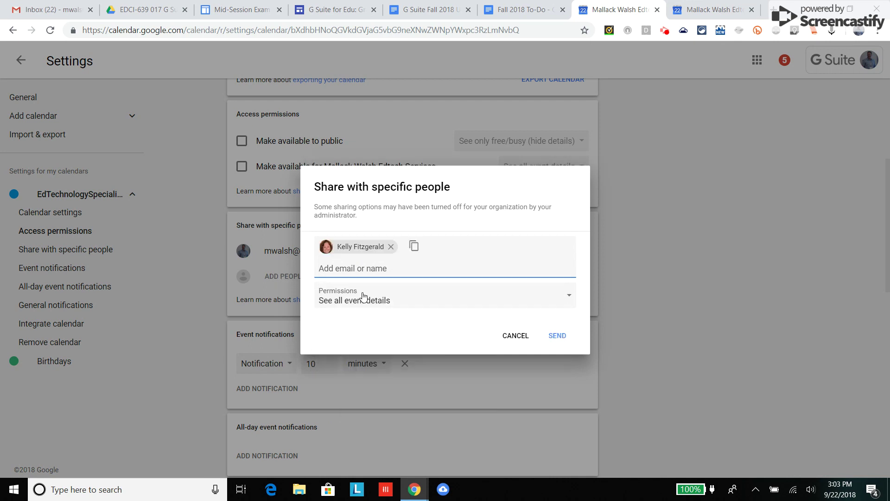
click(564, 301)
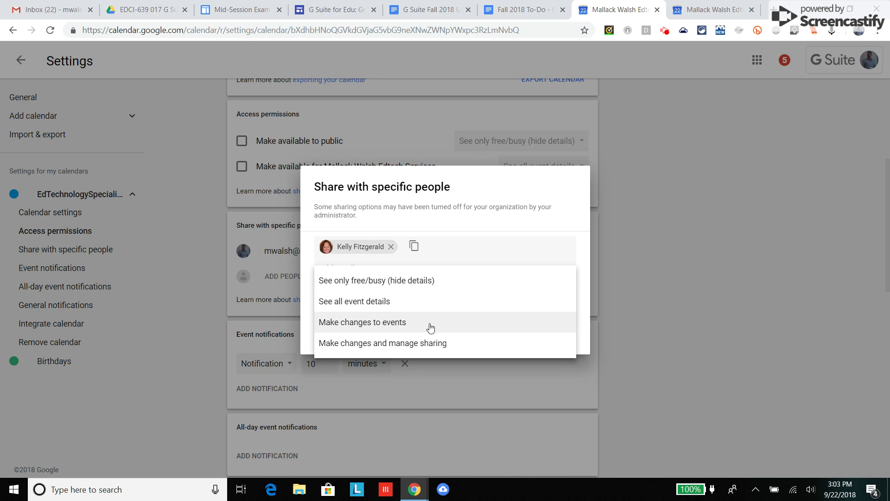
click(463, 349)
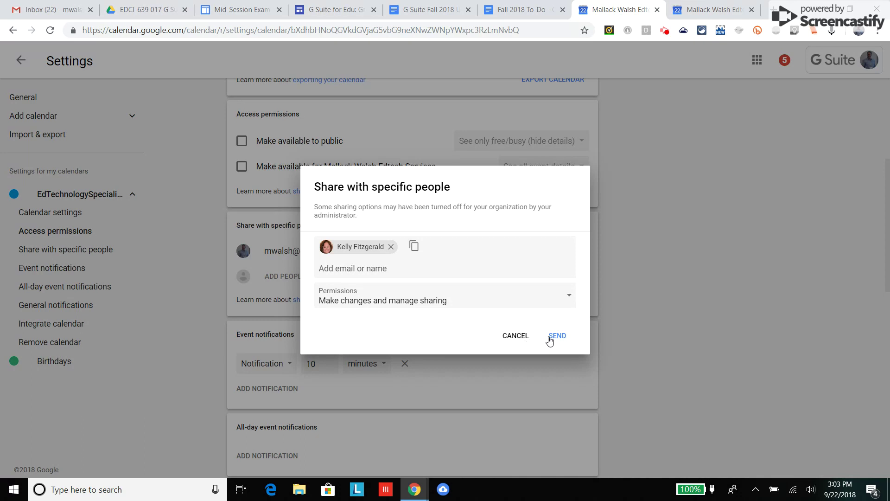
click(518, 338)
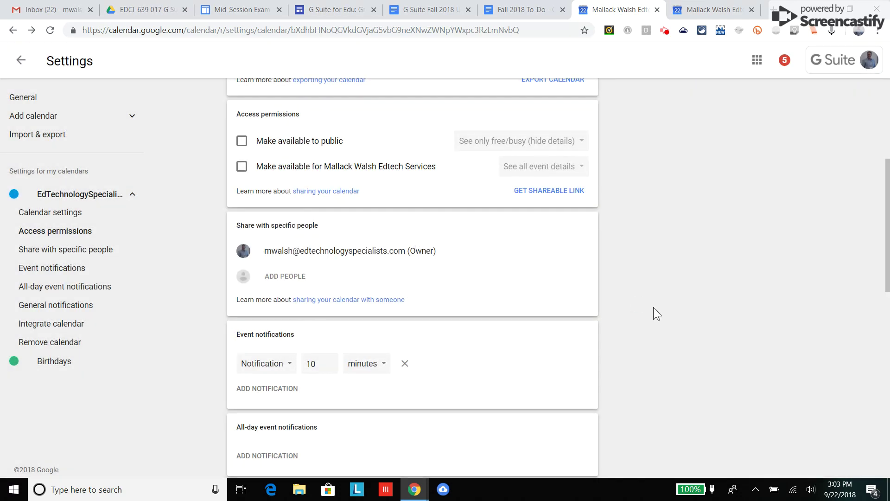
Step: Go to the calendar's Integrate calendar settings and select the full embed code
scroll(653, 307, down, 1)
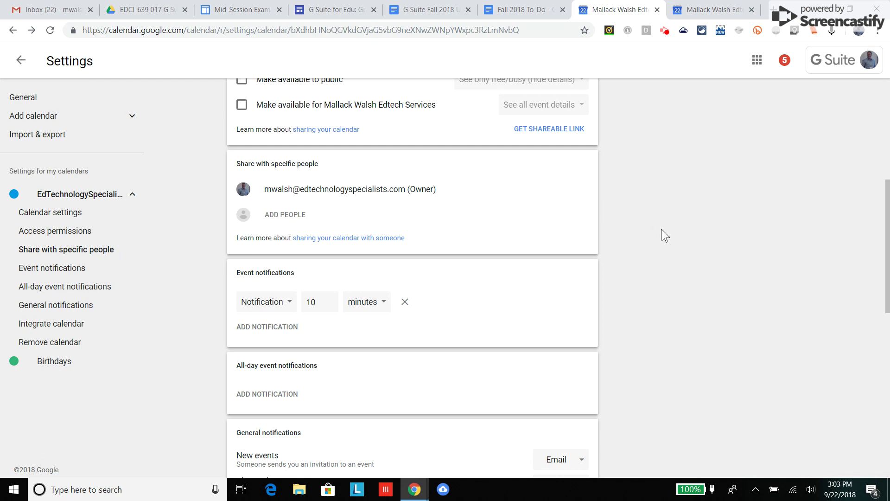
scroll(661, 229, up, 1)
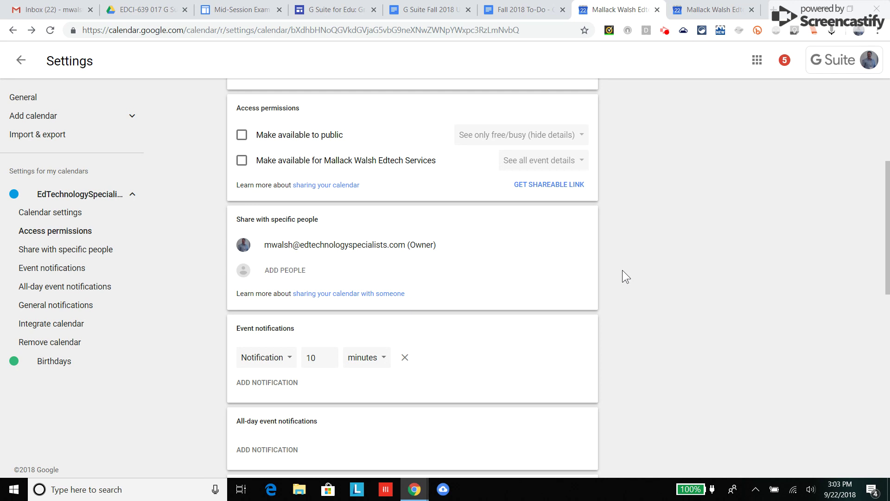
scroll(622, 270, down, 6)
scroll(622, 270, down, 3)
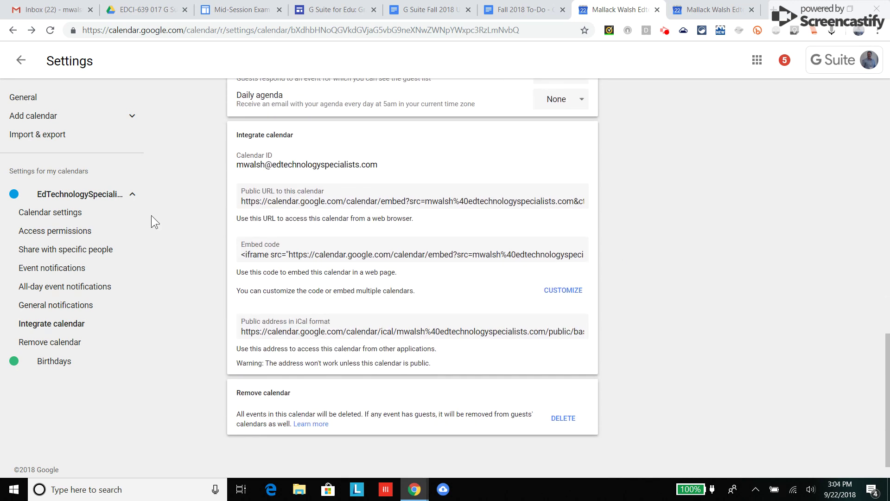
double_click(64, 324)
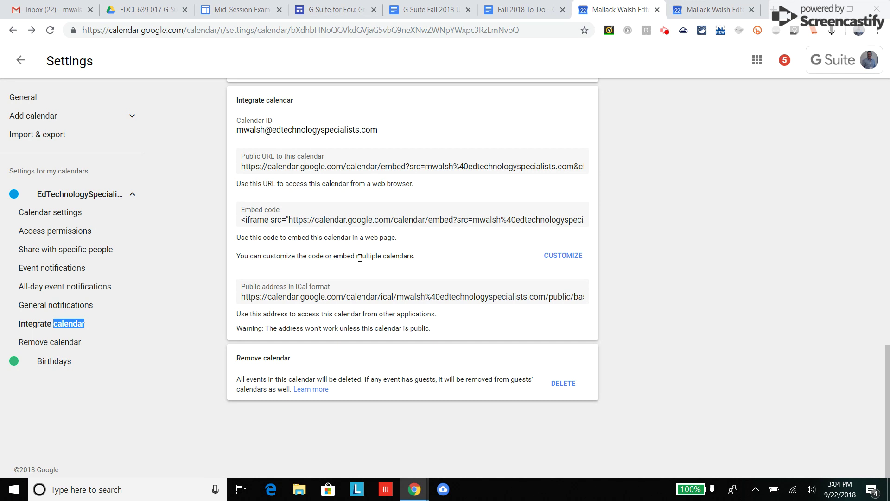
click(272, 220)
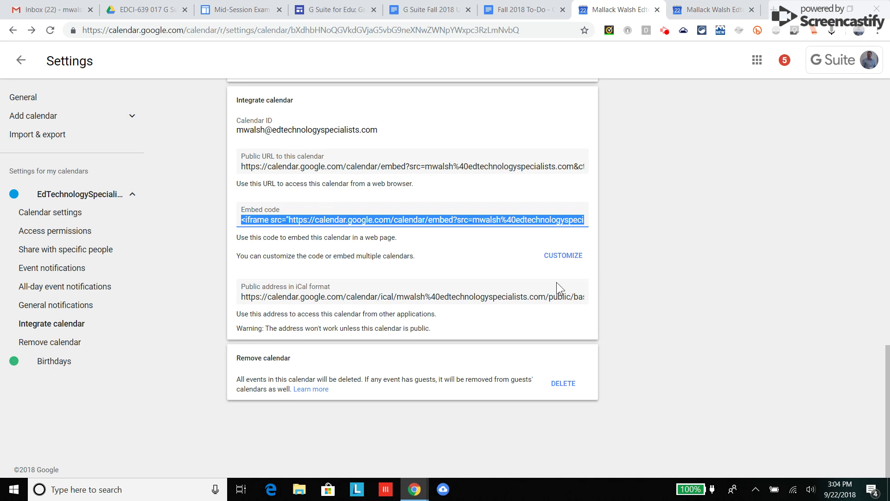
click(663, 31)
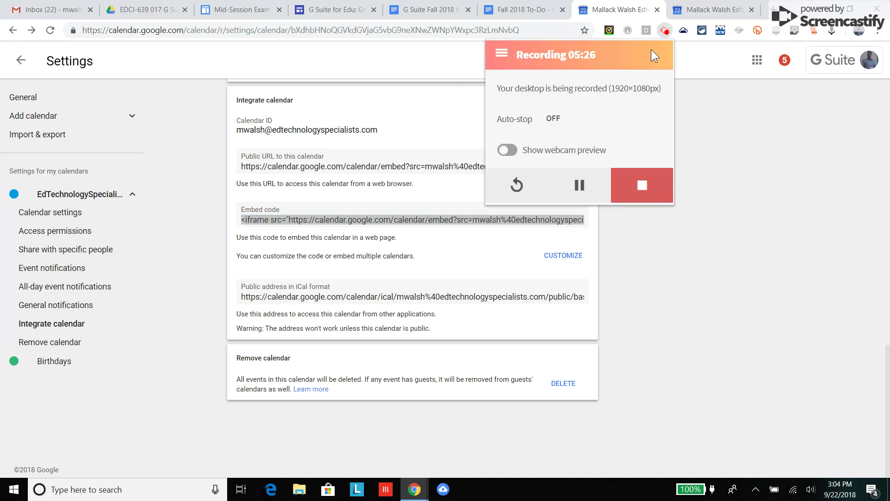